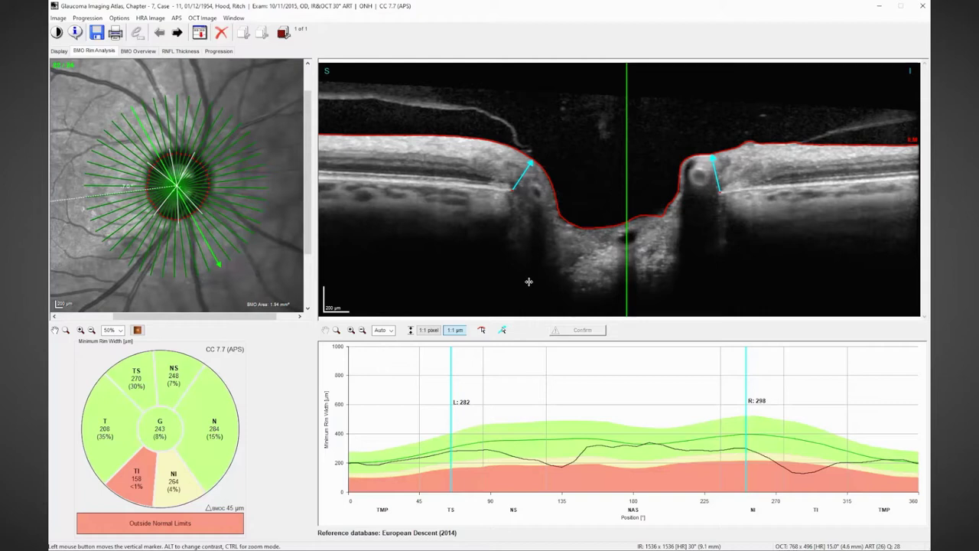
# Step: Step through the radial optic nerve head scans to examine the minimum rim width around the disc
pyautogui.scroll(-1, 529, 281)
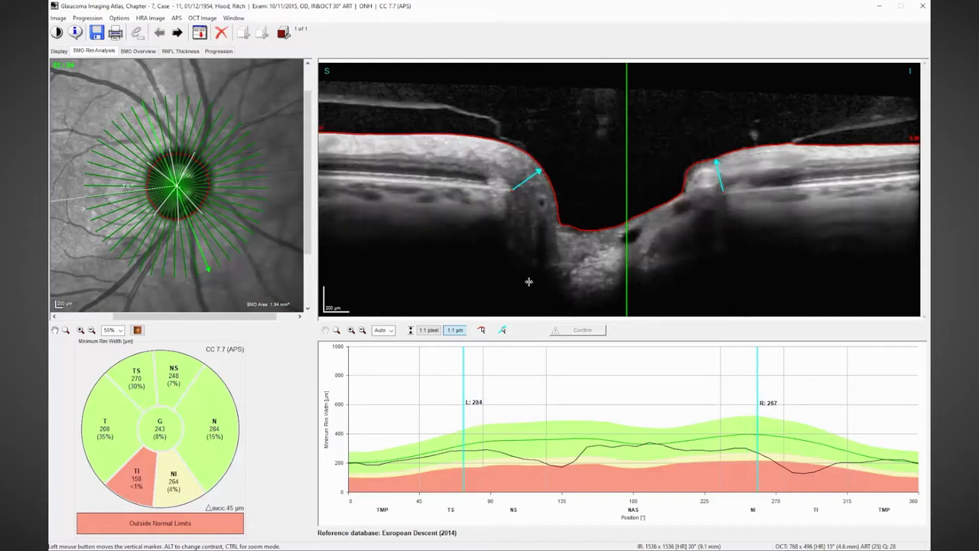
pyautogui.scroll(-1, 528, 281)
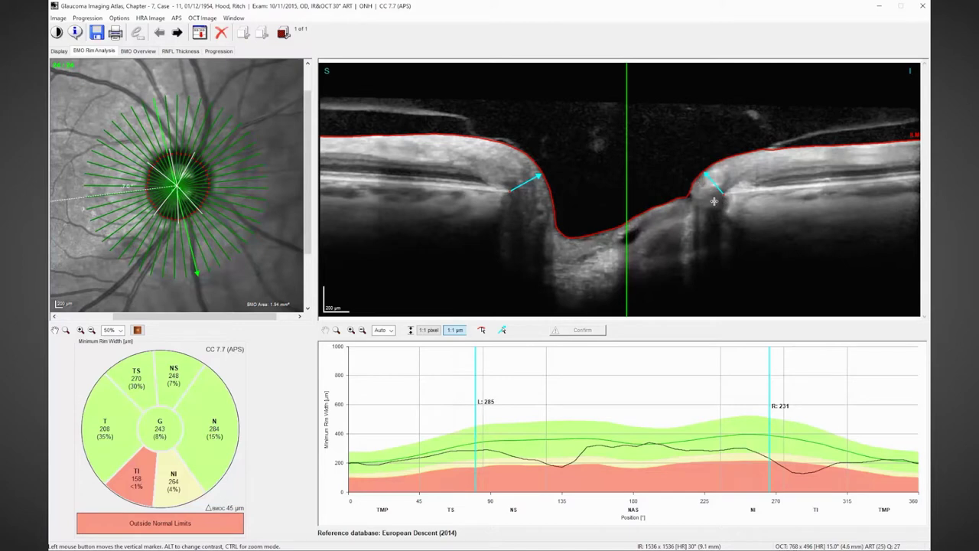
pyautogui.scroll(-1, 700, 239)
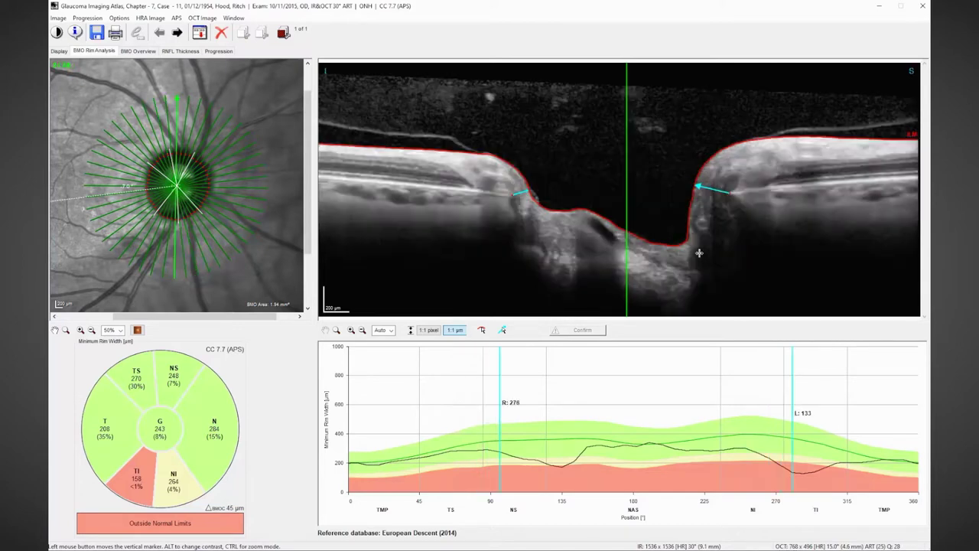
pyautogui.scroll(-1, 698, 252)
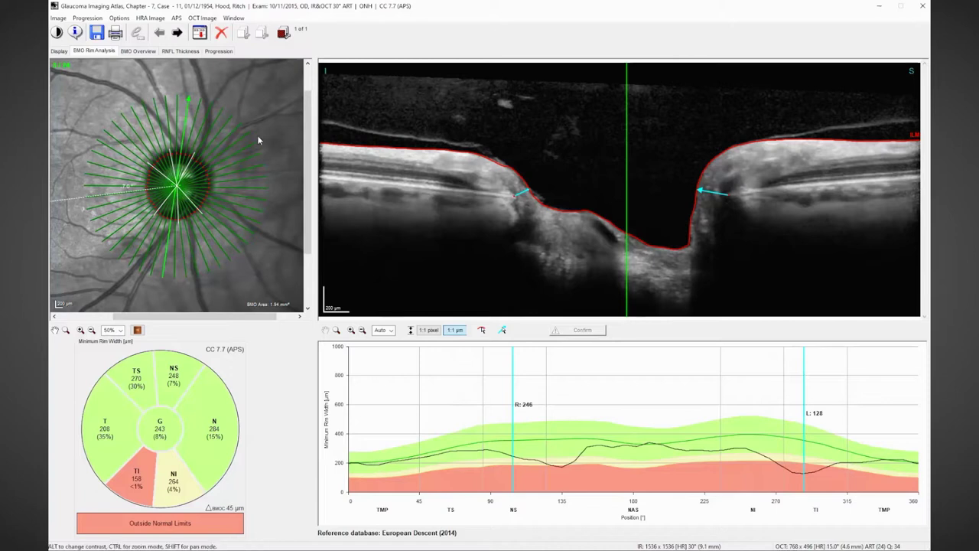
# Step: Display the peripapillary RNFL thickness analysis and move the position marker along the circle scan towards the temporal-inferior sector
pyautogui.click(180, 51)
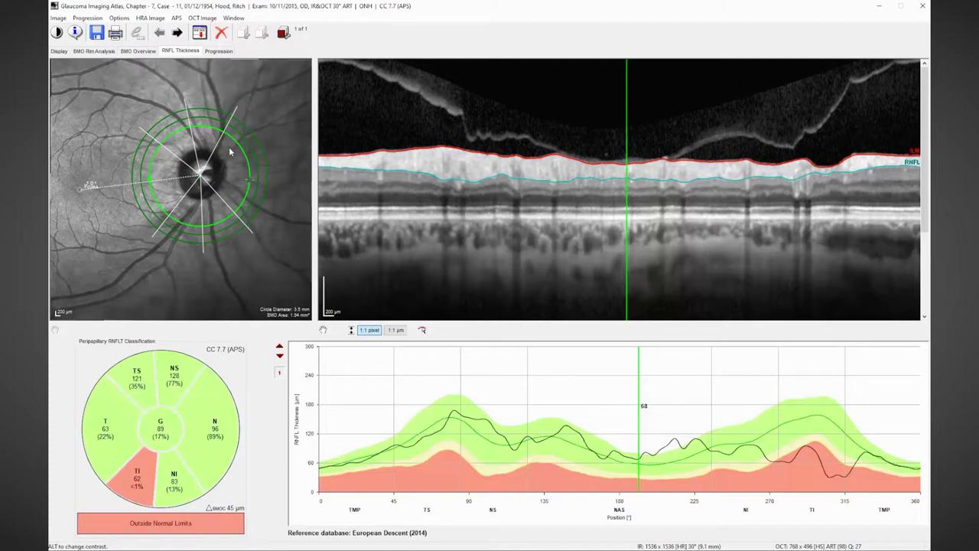
pyautogui.moveTo(629, 253); pyautogui.dragTo(821, 243)
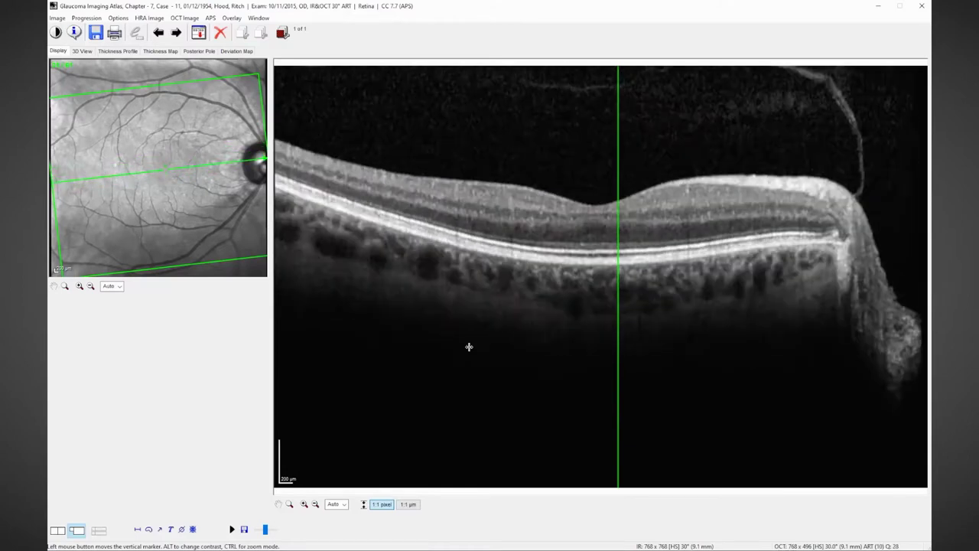
# Step: Display the macular scan's posterior pole thickness map with the layer set to Ganglion Cell Layer
pyautogui.click(201, 50)
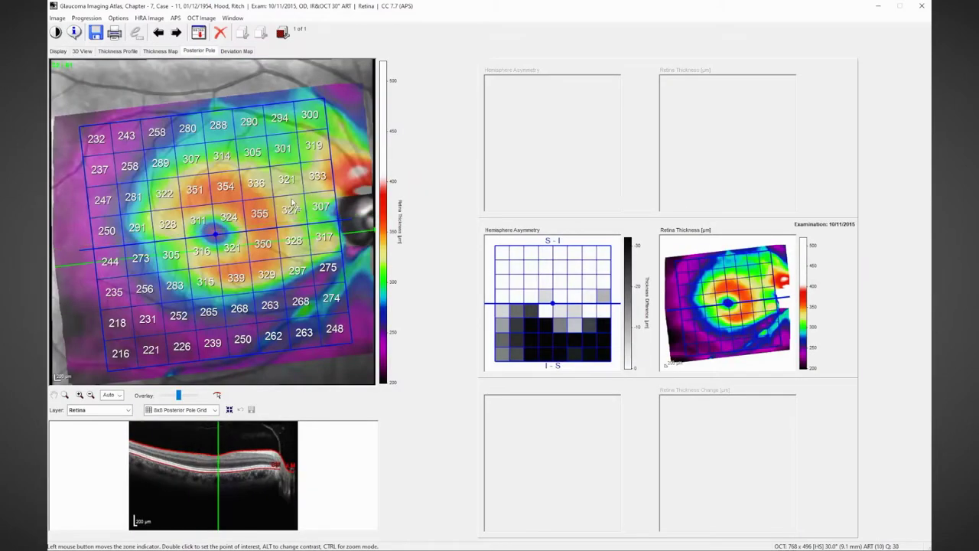
pyautogui.click(127, 410)
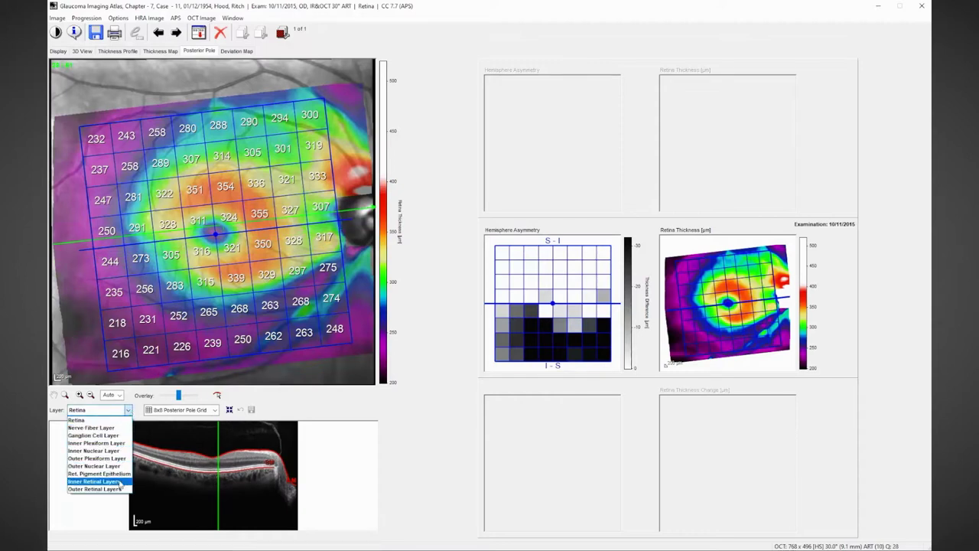
pyautogui.click(108, 436)
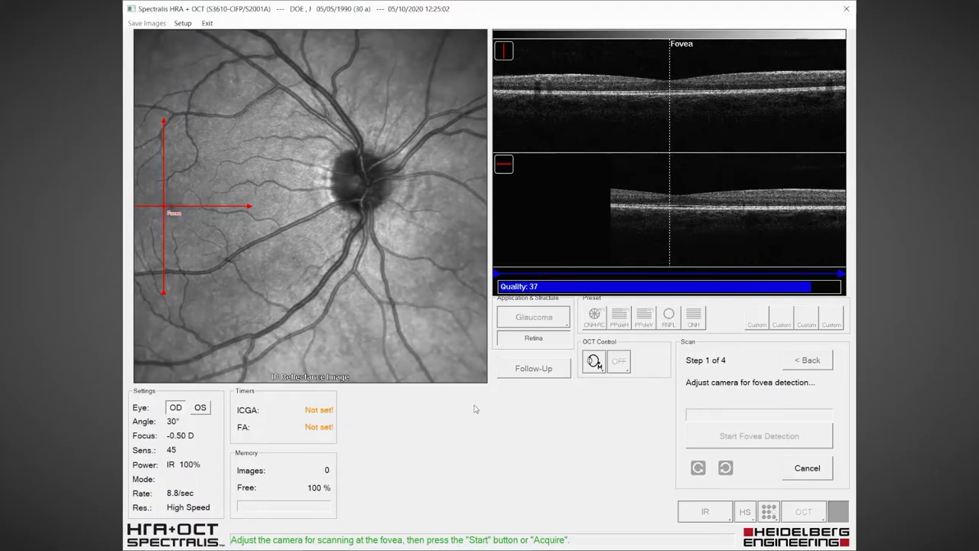
# Step: Run fovea detection and BMO detection for the right eye, confirming the fovea and BMO positions
pyautogui.click(756, 438)
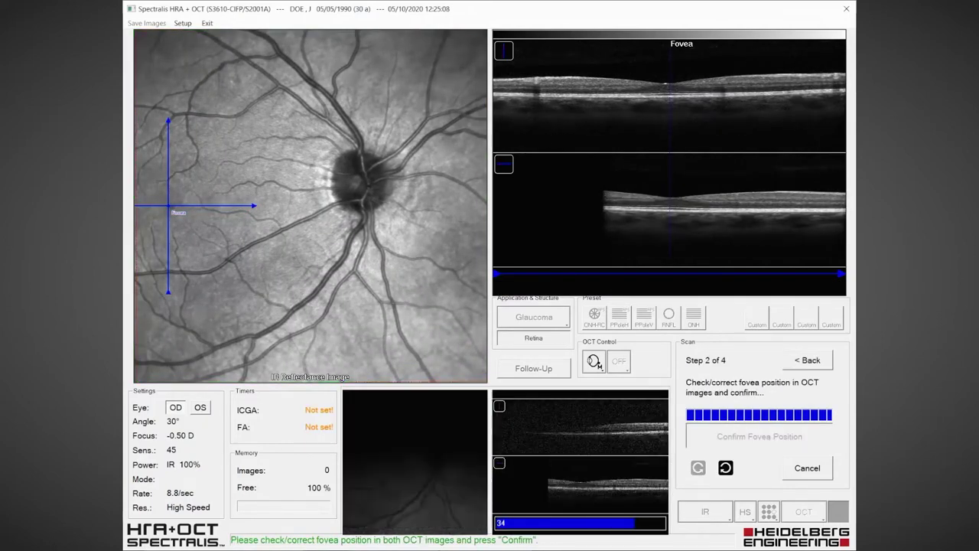
pyautogui.click(767, 442)
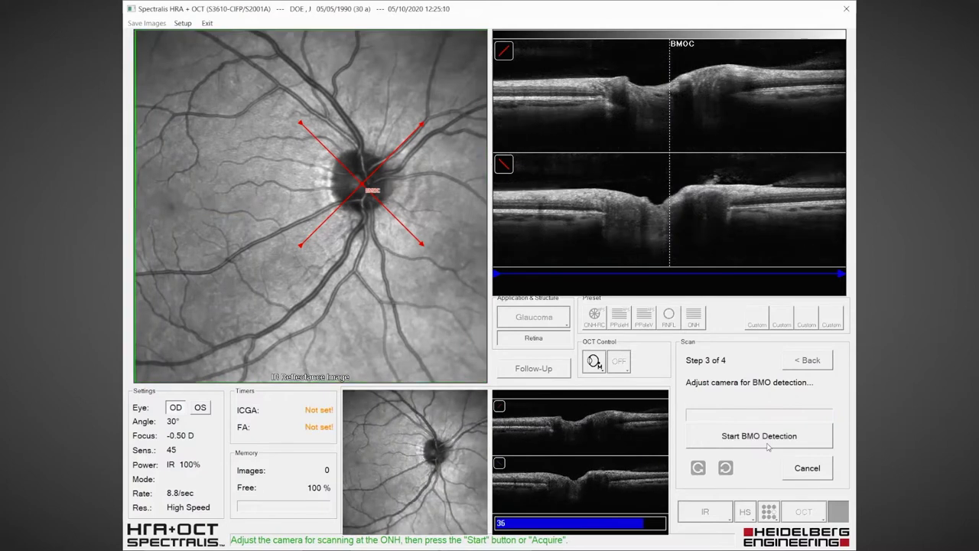
pyautogui.click(767, 447)
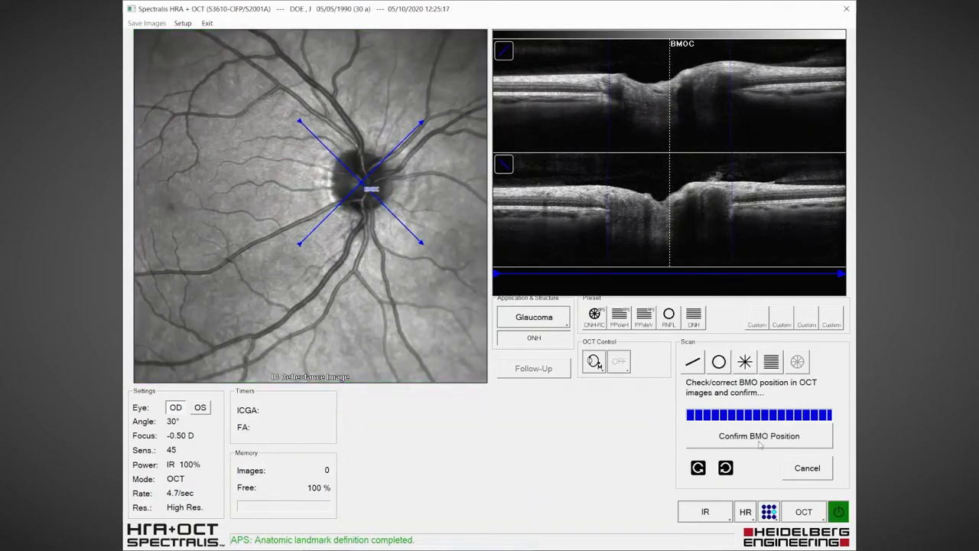
pyautogui.click(759, 444)
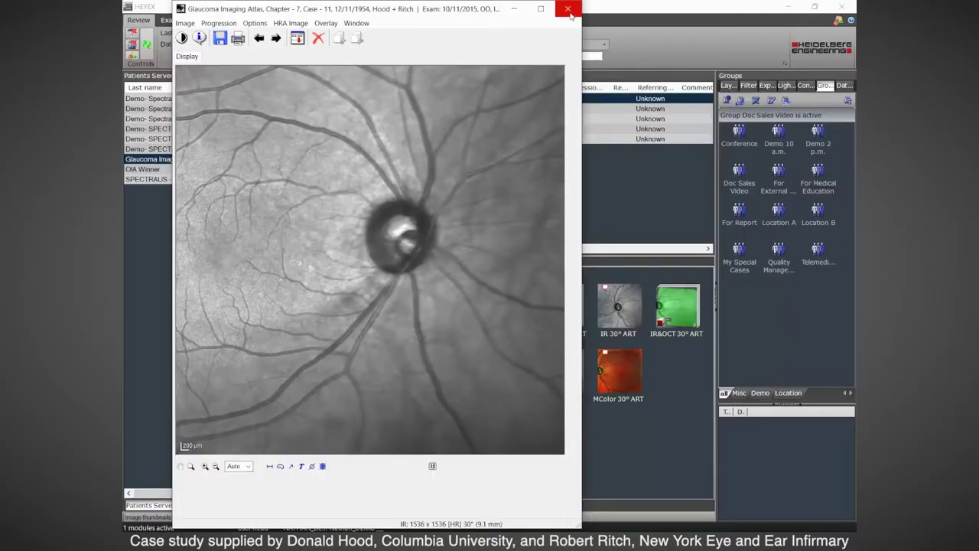
# Step: Close the infrared image and open the right eye's optic nerve head IR&OCT series in the BMO rim analysis
pyautogui.click(568, 10)
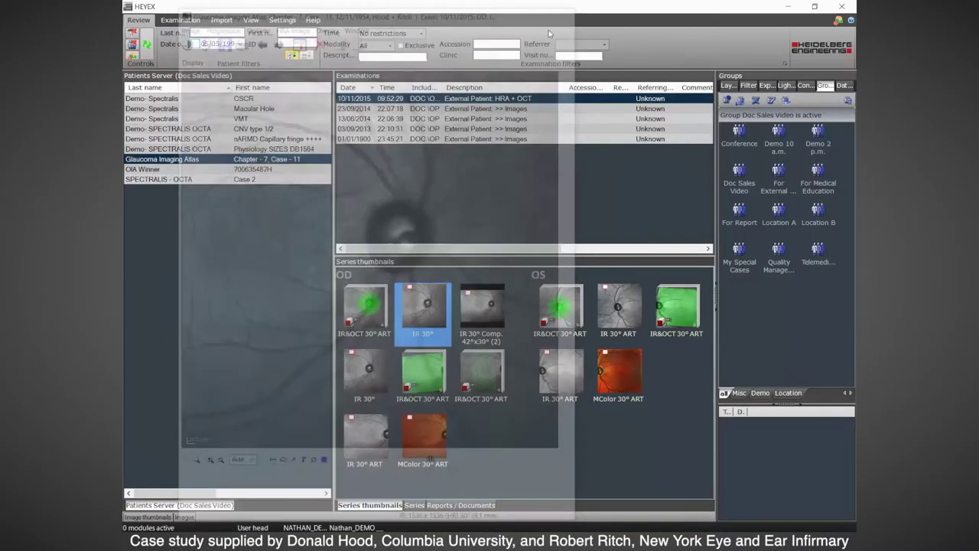
pyautogui.doubleClick(358, 310)
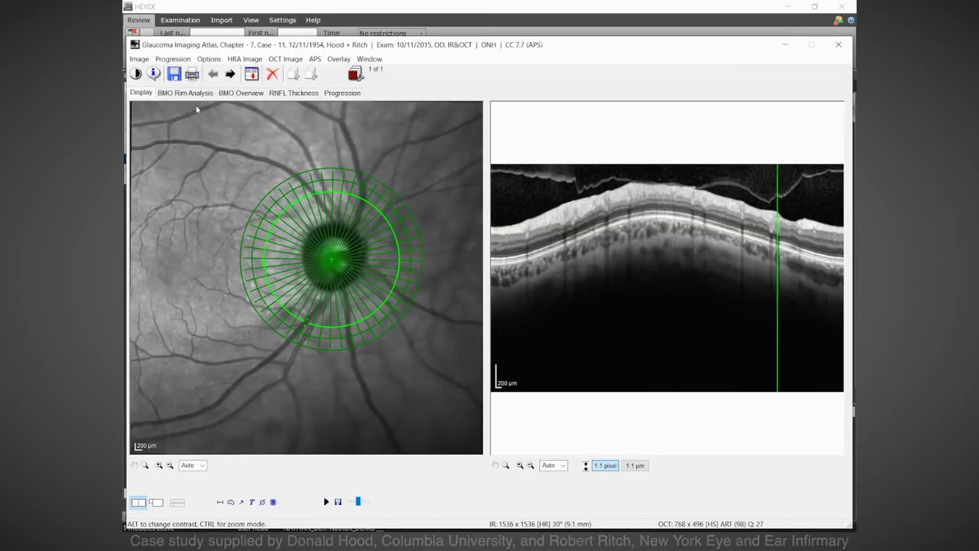
pyautogui.click(185, 92)
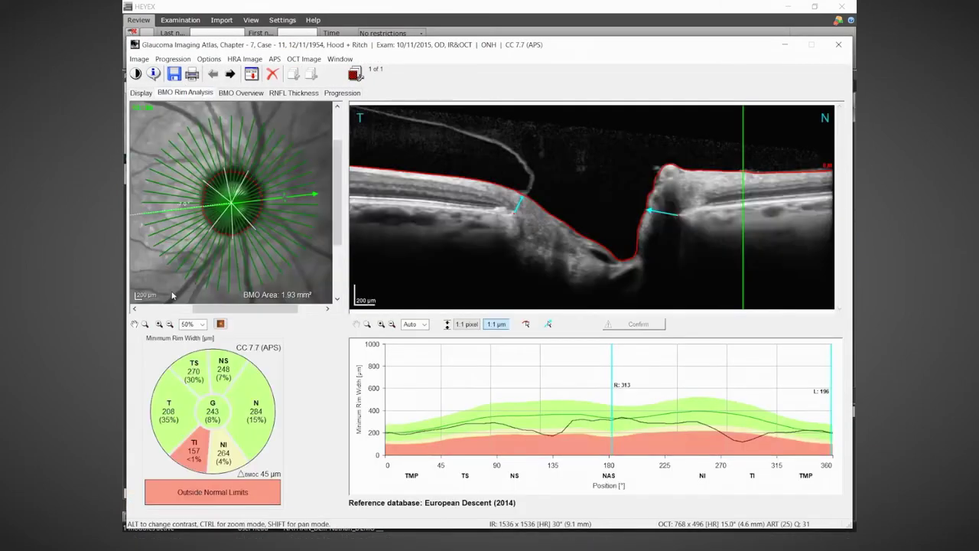
# Step: Browse the radial scans around the right eye's disc to examine the Bruch's membrane opening and rim width
pyautogui.moveTo(280, 229); pyautogui.dragTo(281, 236)
pyautogui.scroll(2, 280, 234)
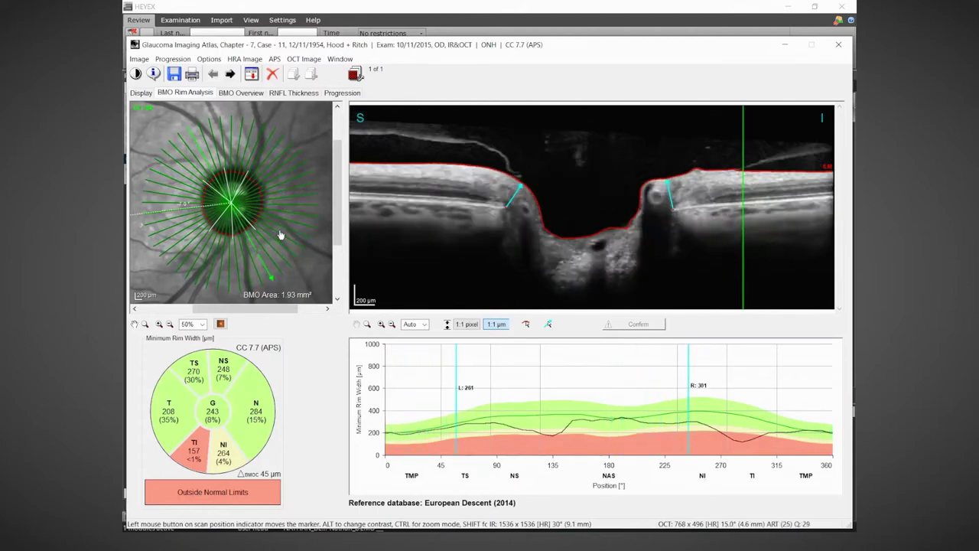
pyautogui.scroll(6, 280, 234)
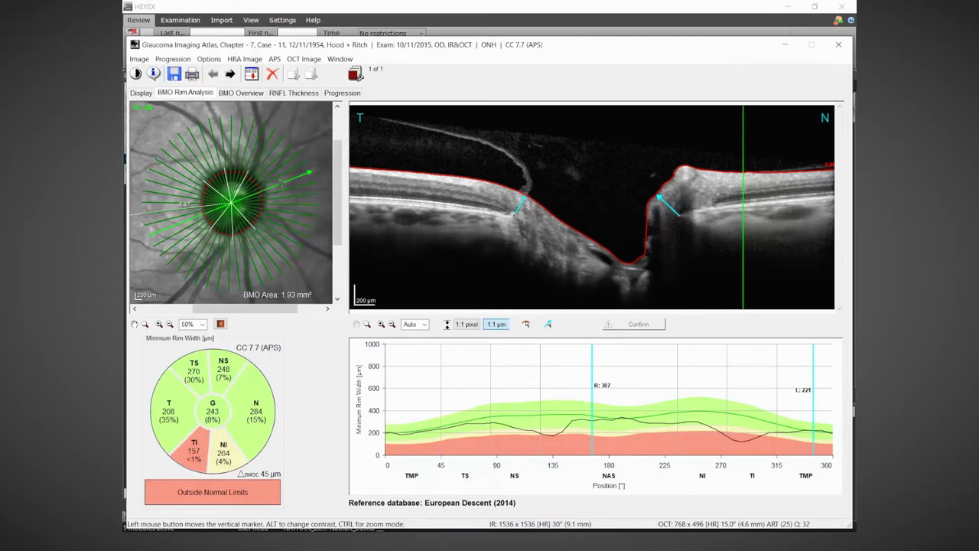
pyautogui.scroll(-5, 514, 234)
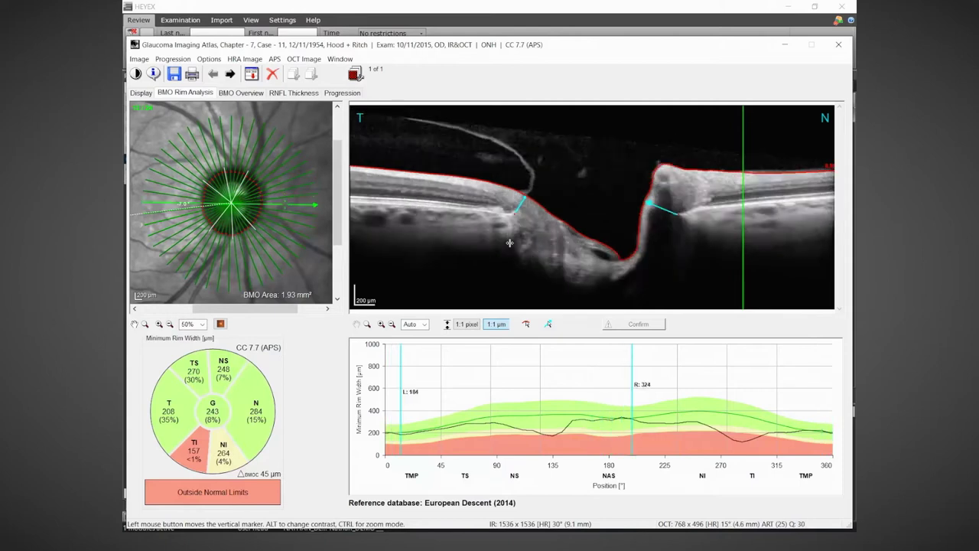
pyautogui.scroll(-6, 509, 242)
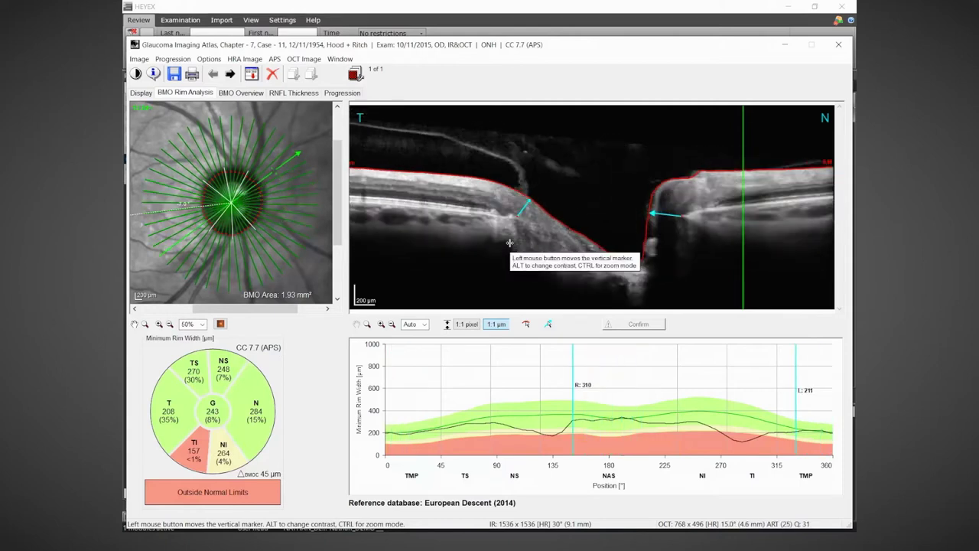
pyautogui.scroll(-4, 510, 243)
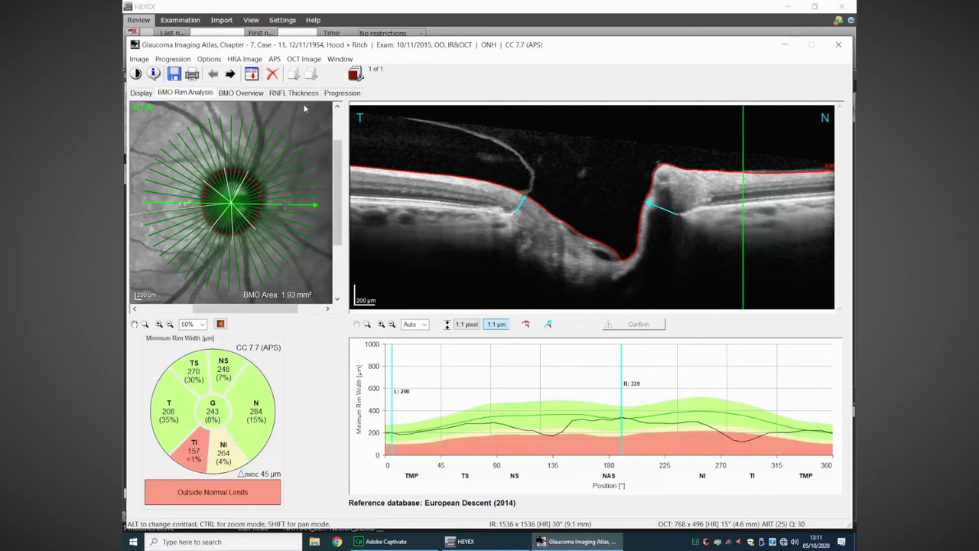
# Step: Compare the right eye's RNFL thickness classification with its BMO minimum rim width analysis
pyautogui.click(297, 93)
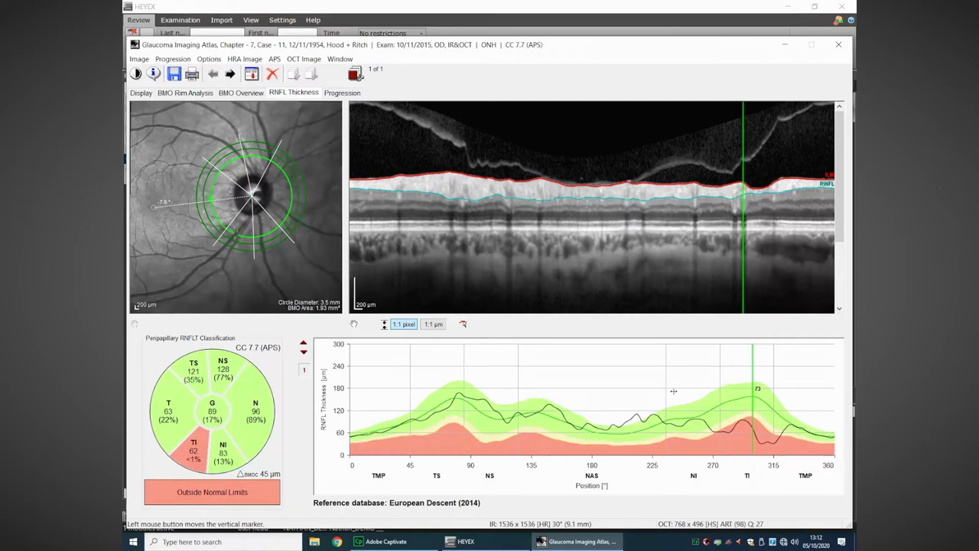
pyautogui.click(185, 92)
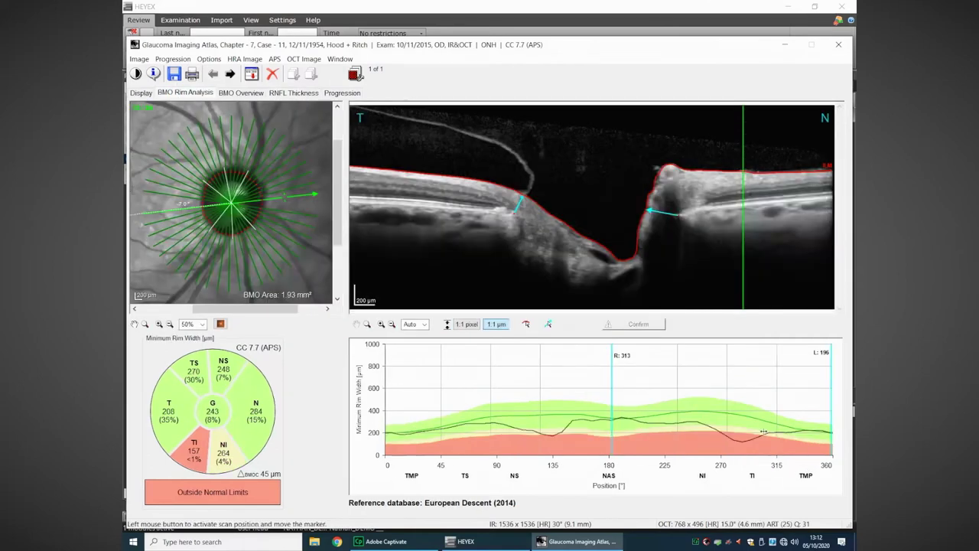
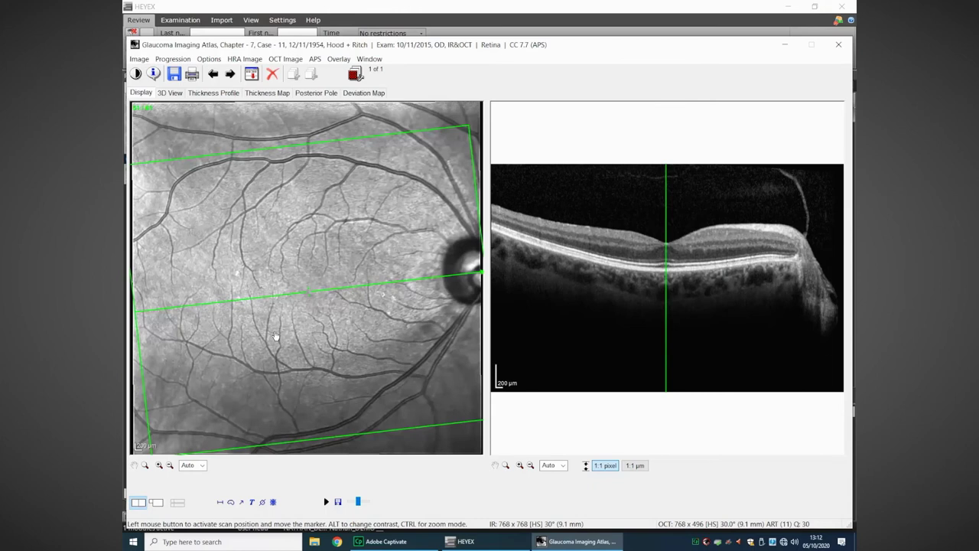
# Step: Browse the macular volume scans and display the posterior pole thickness map for the Ganglion Cell Layer
pyautogui.scroll(4, 287, 277)
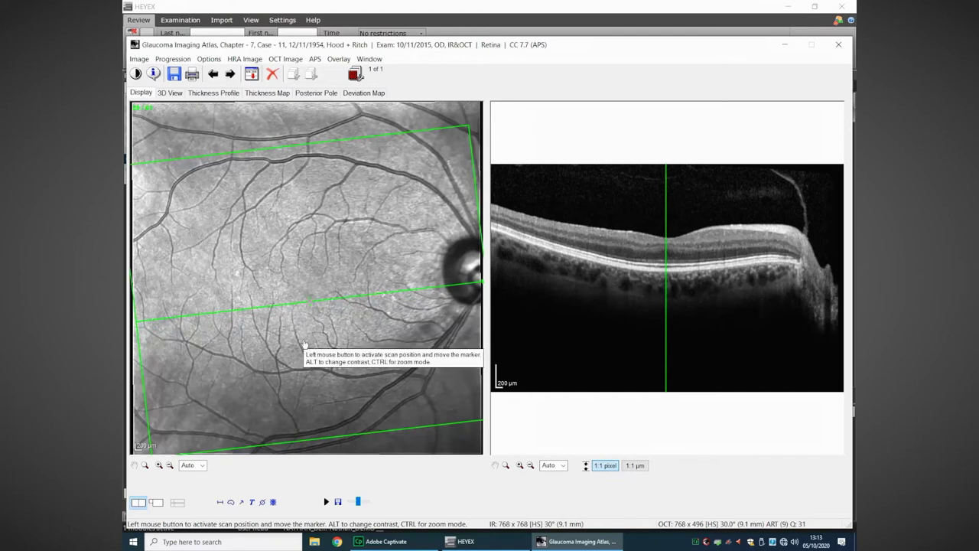
pyautogui.click(324, 93)
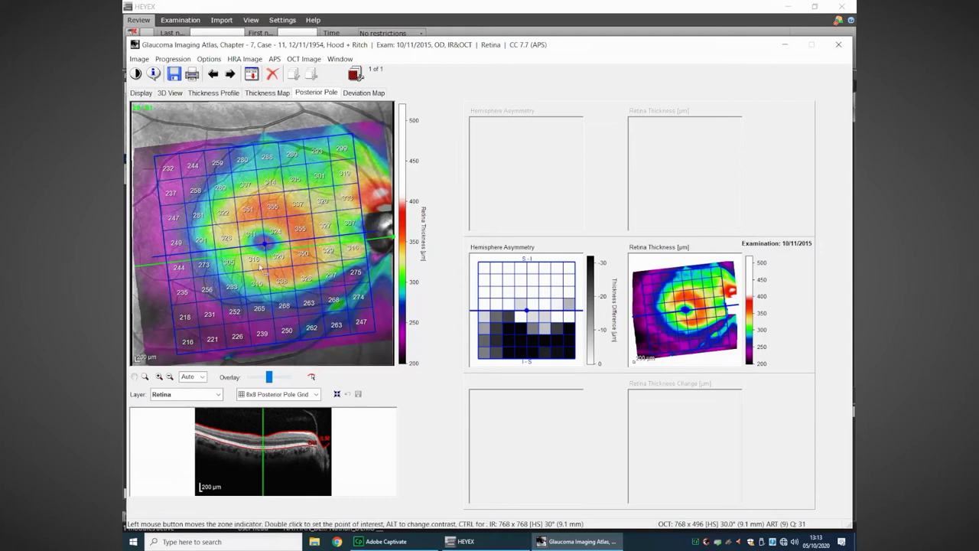
pyautogui.moveTo(239, 272); pyautogui.dragTo(236, 261)
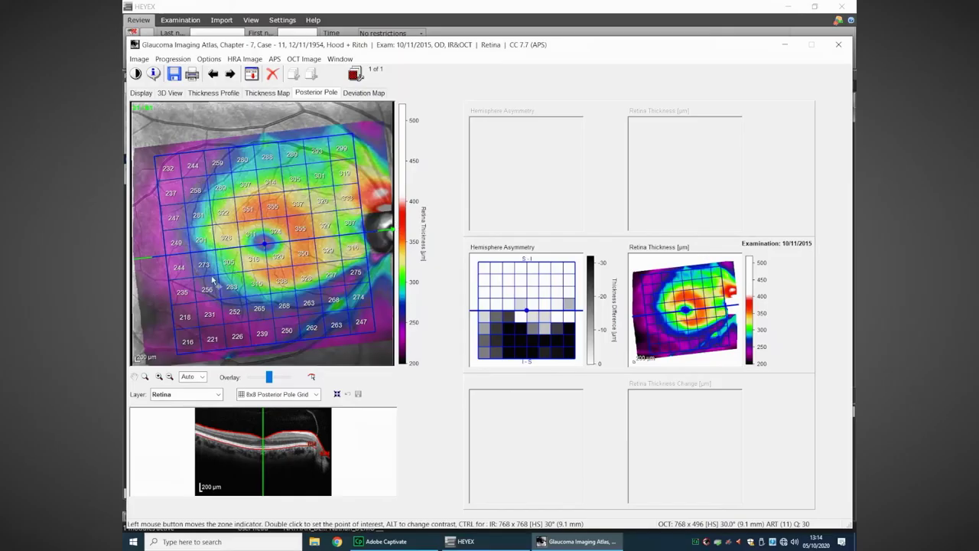
pyautogui.click(220, 395)
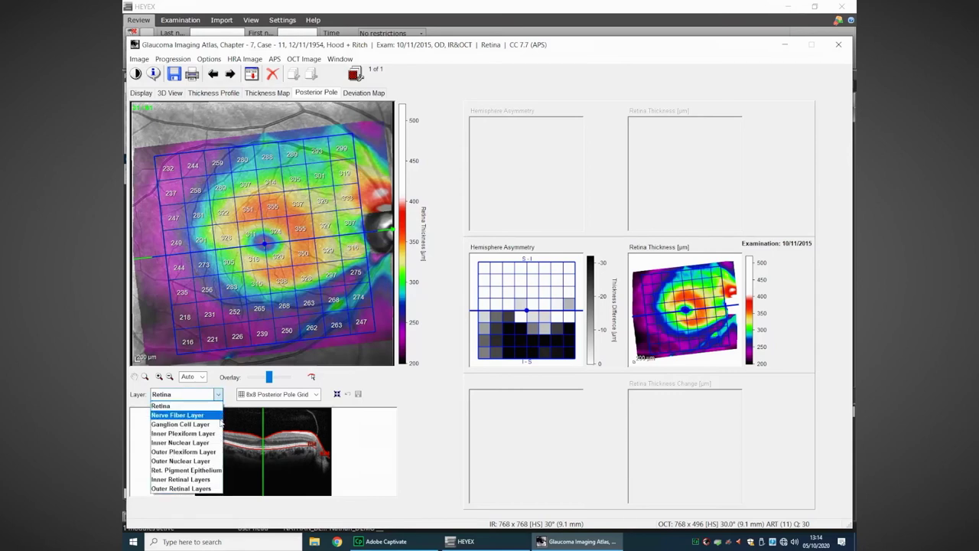
pyautogui.click(220, 426)
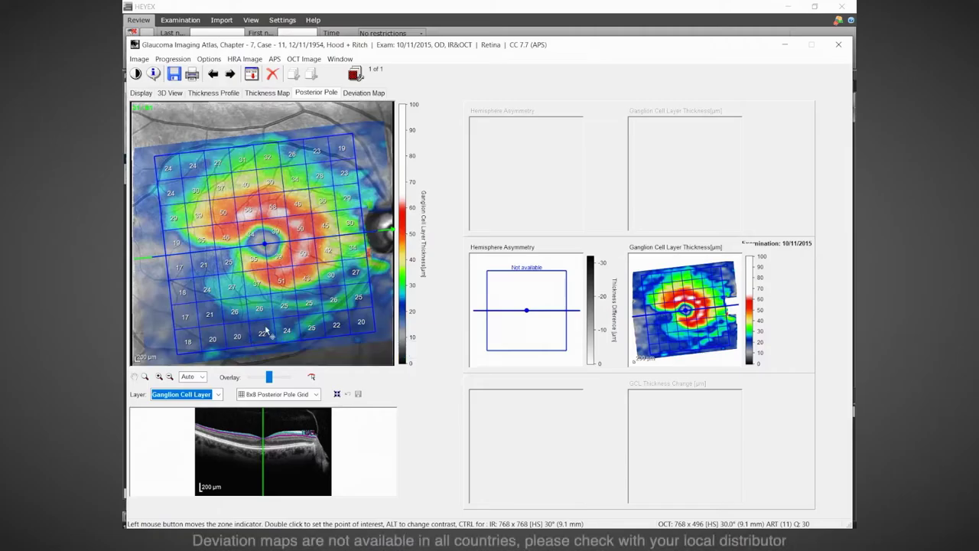
# Step: Open the macular deviation map and examine the Retina, RNFL and GCL slabs
pyautogui.click(363, 94)
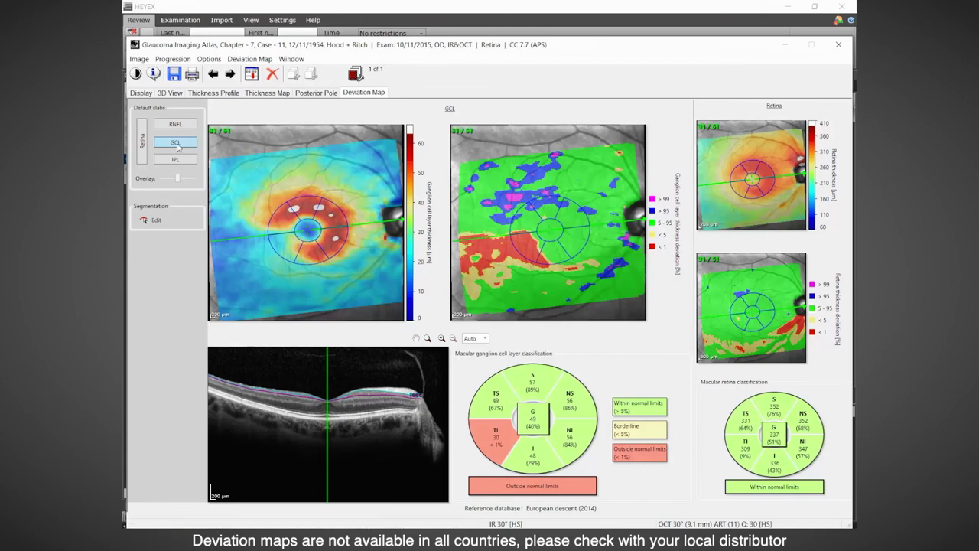
pyautogui.click(143, 151)
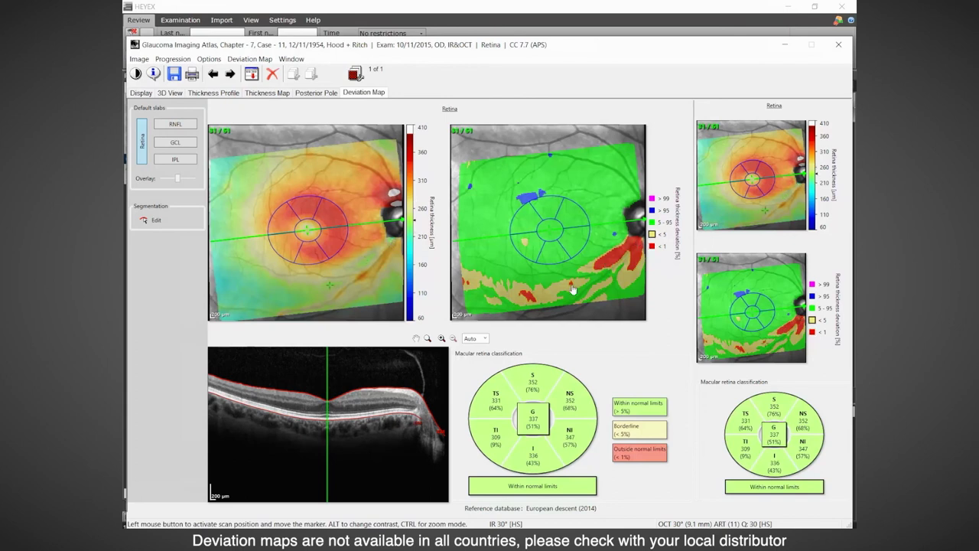
pyautogui.click(160, 126)
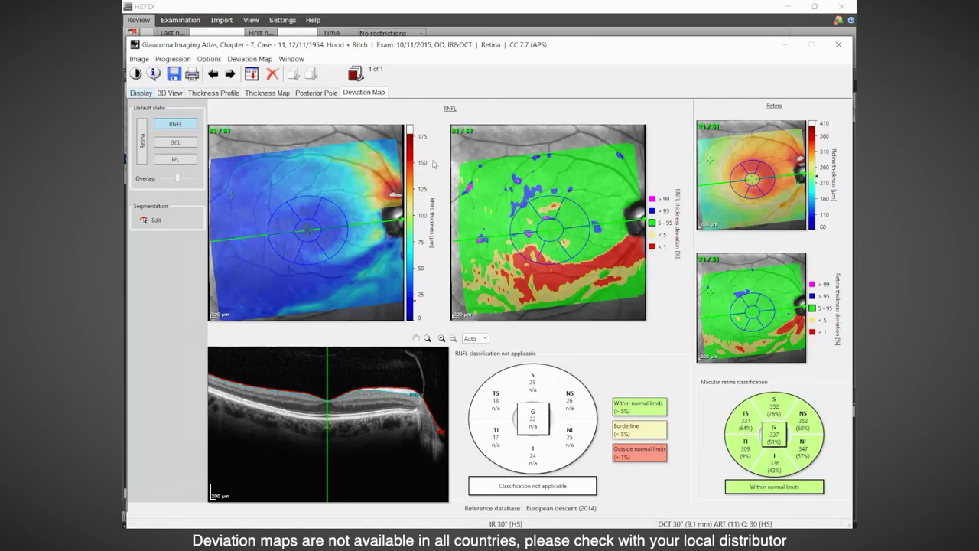
pyautogui.click(187, 147)
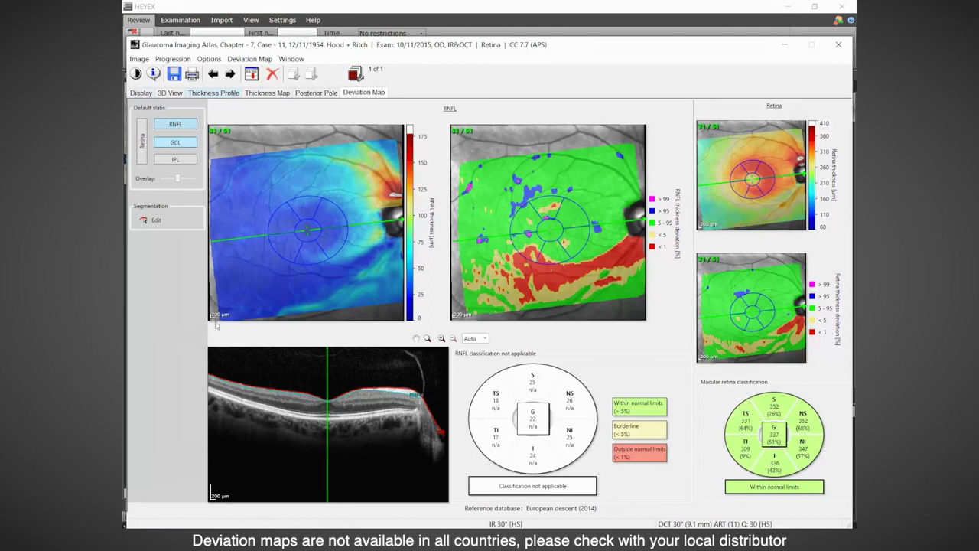